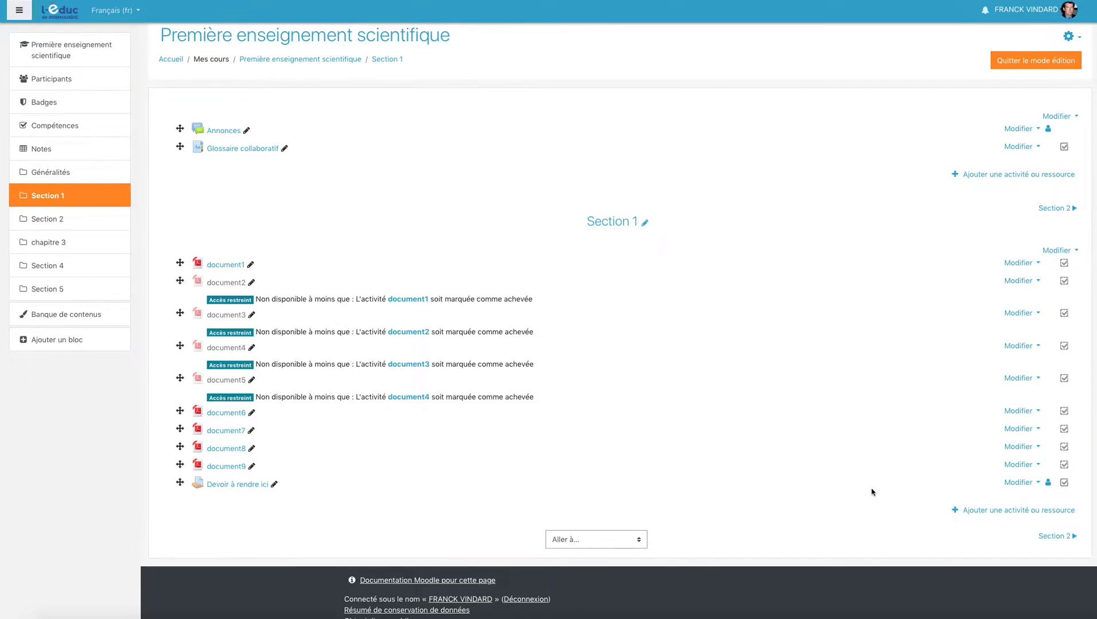
# - Start adding a Test activity to Section 1 of the course
pyautogui.click(986, 512)
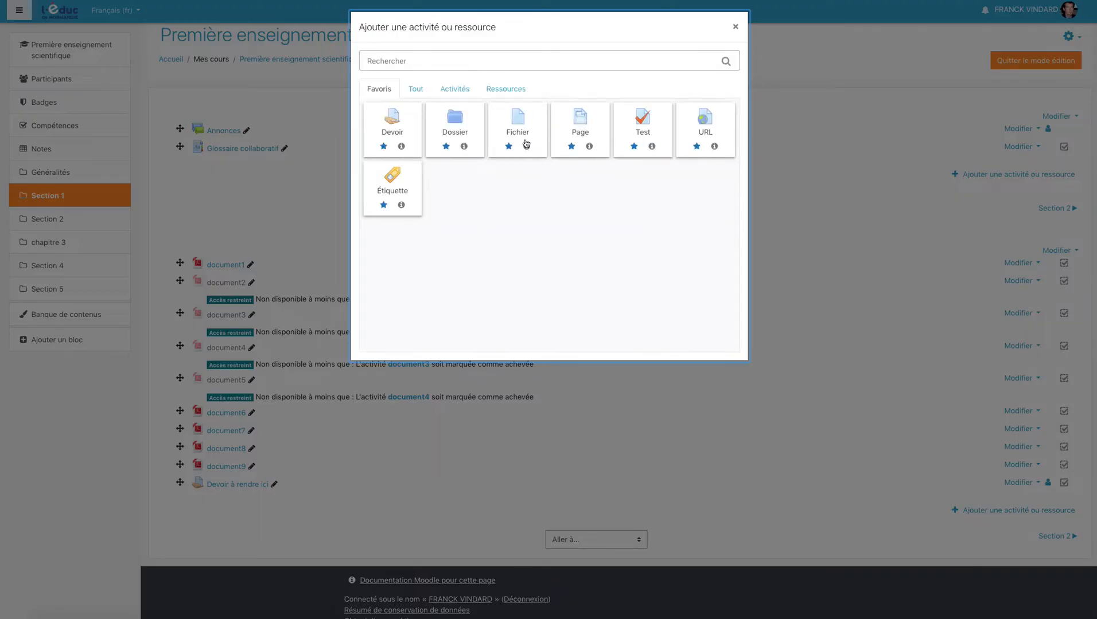
pyautogui.click(461, 94)
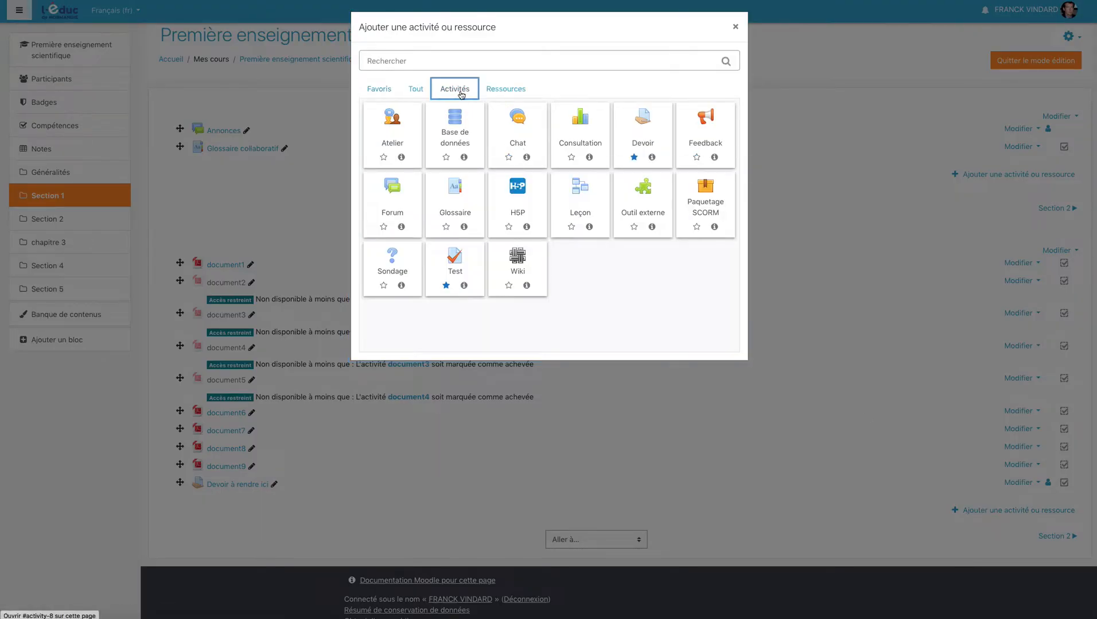
pyautogui.click(457, 258)
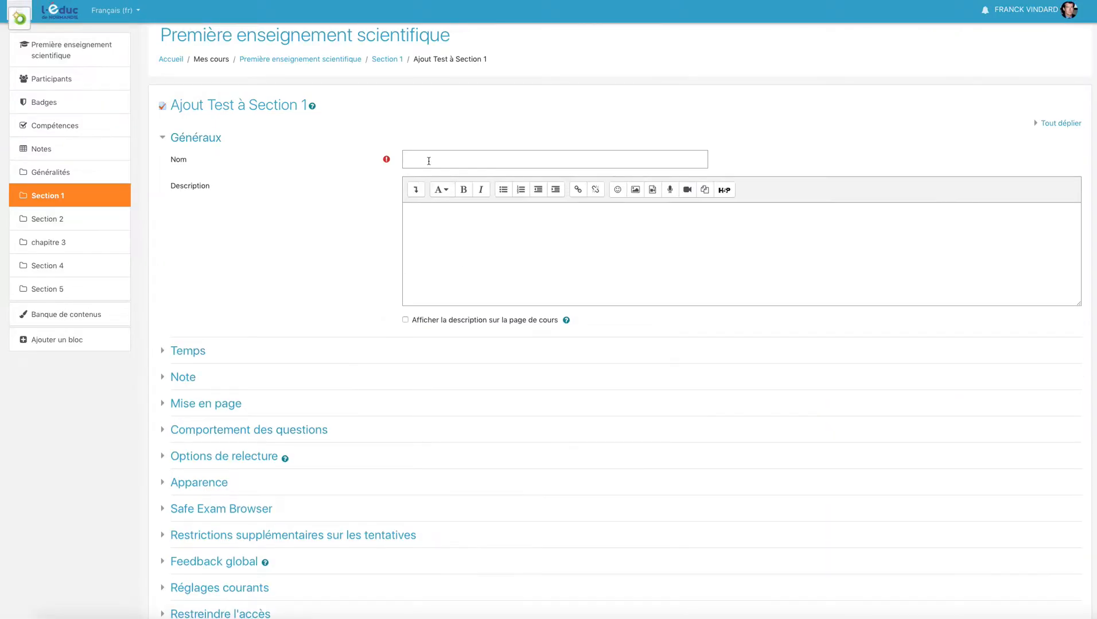
# - Name the test "test 1" and enter "consigne" as its description
pyautogui.click(427, 161)
pyautogui.write('test 1')
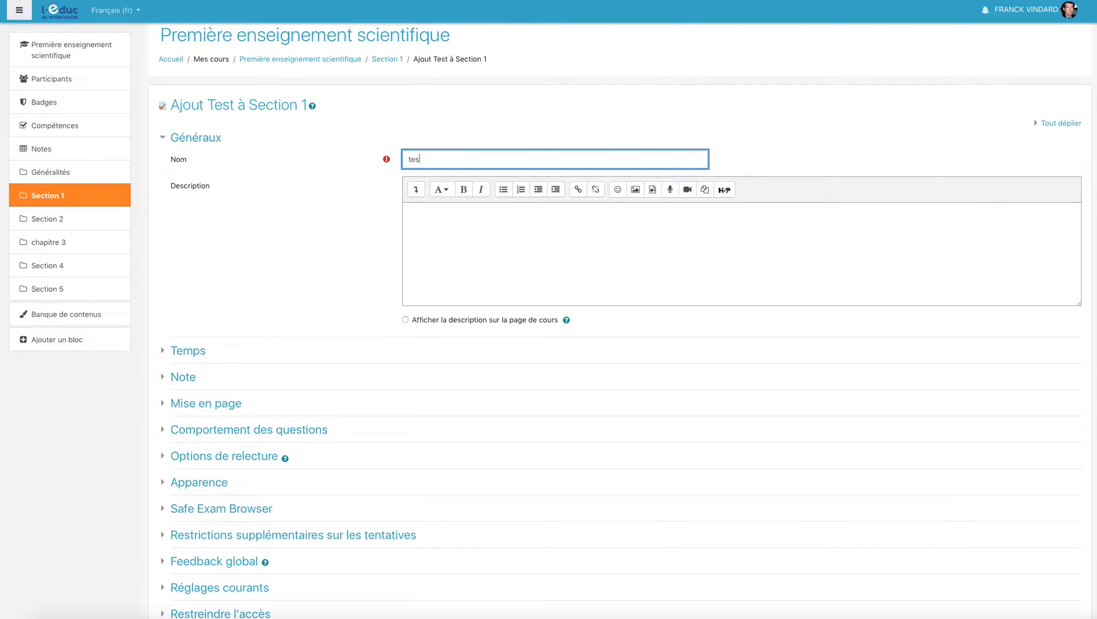
pyautogui.click(439, 221)
pyautogui.write('consigne')
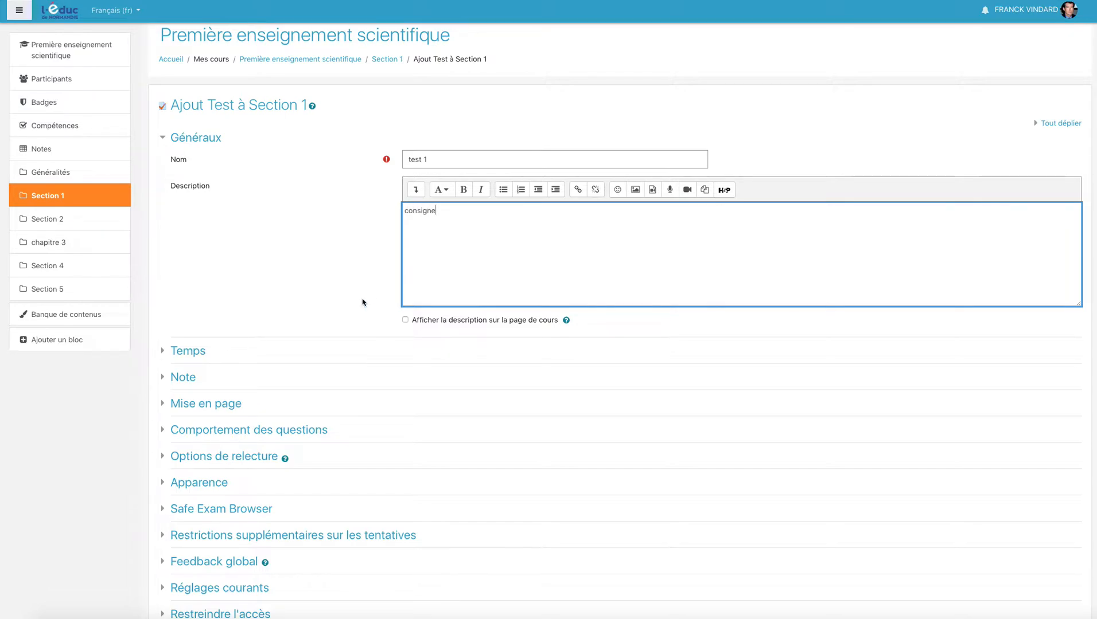
# - Examine the test's Temps settings for opening, closing and available time
pyautogui.scroll(-1, 351, 311)
pyautogui.click(197, 288)
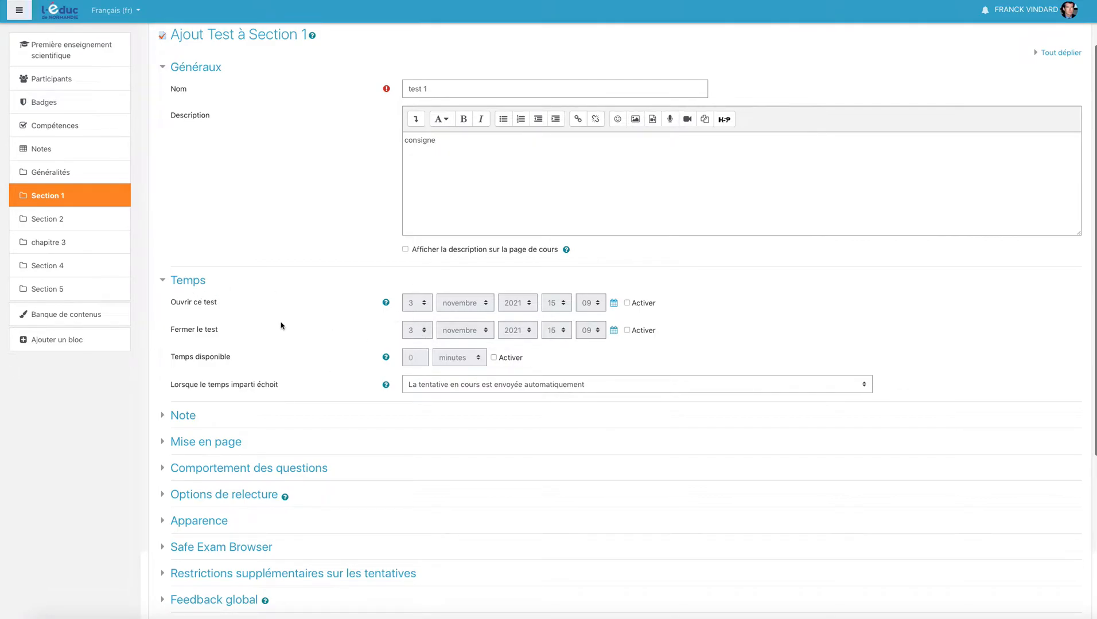
pyautogui.scroll(-1, 283, 279)
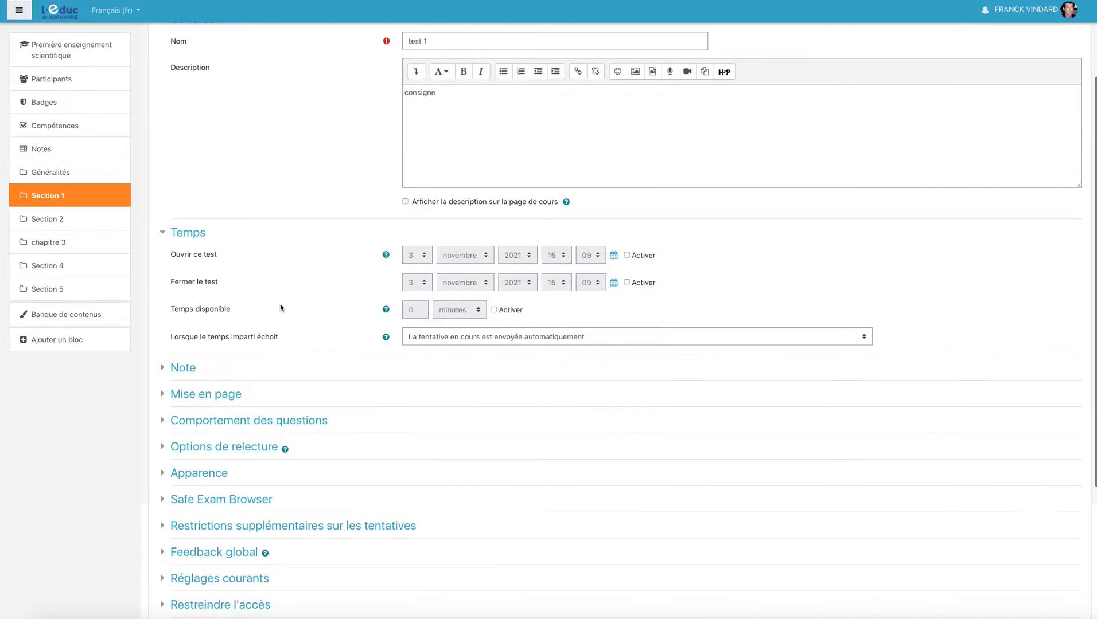
pyautogui.scroll(-1, 281, 309)
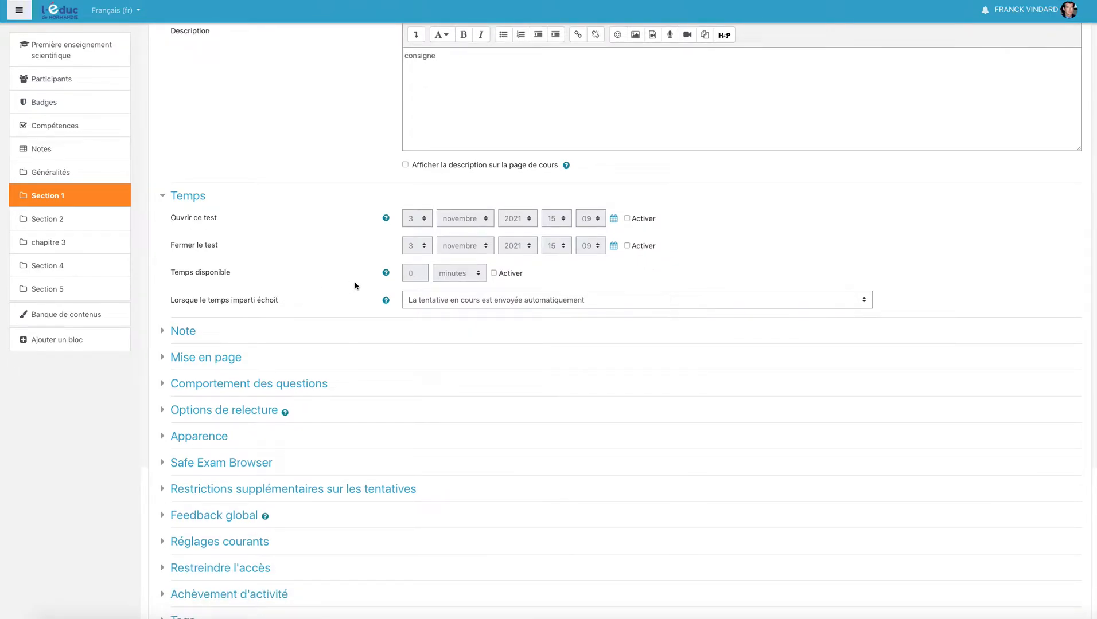
# - In the Note settings, allow 2 attempts and keep Note la plus haute as the grading method
pyautogui.scroll(-1, 355, 286)
pyautogui.click(189, 281)
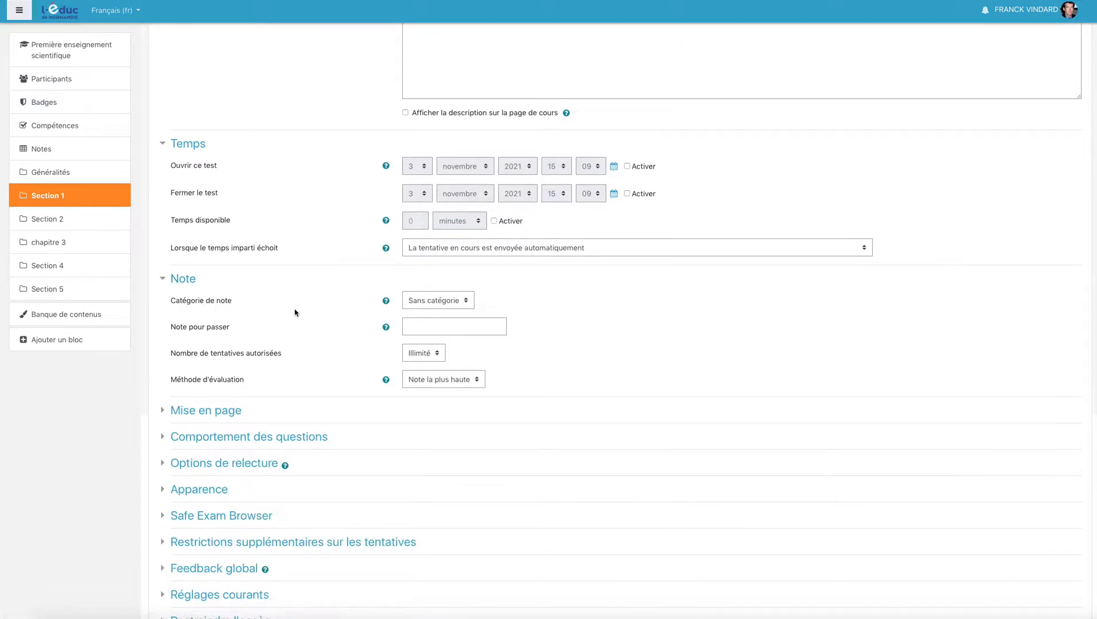
pyautogui.scroll(-1, 296, 311)
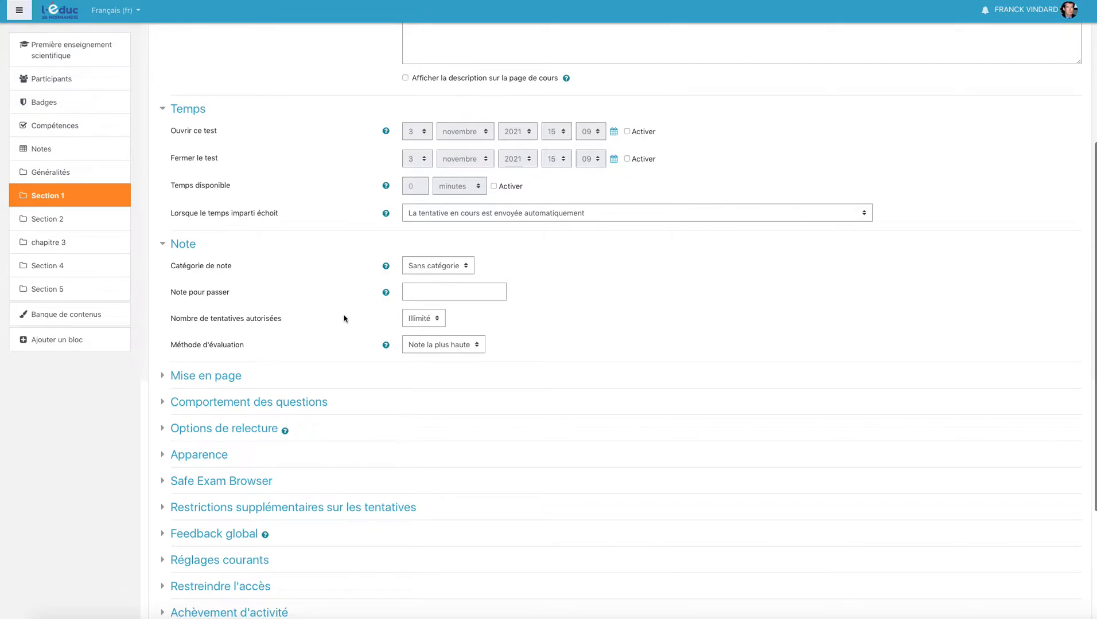
pyautogui.click(442, 267)
pyautogui.click(442, 266)
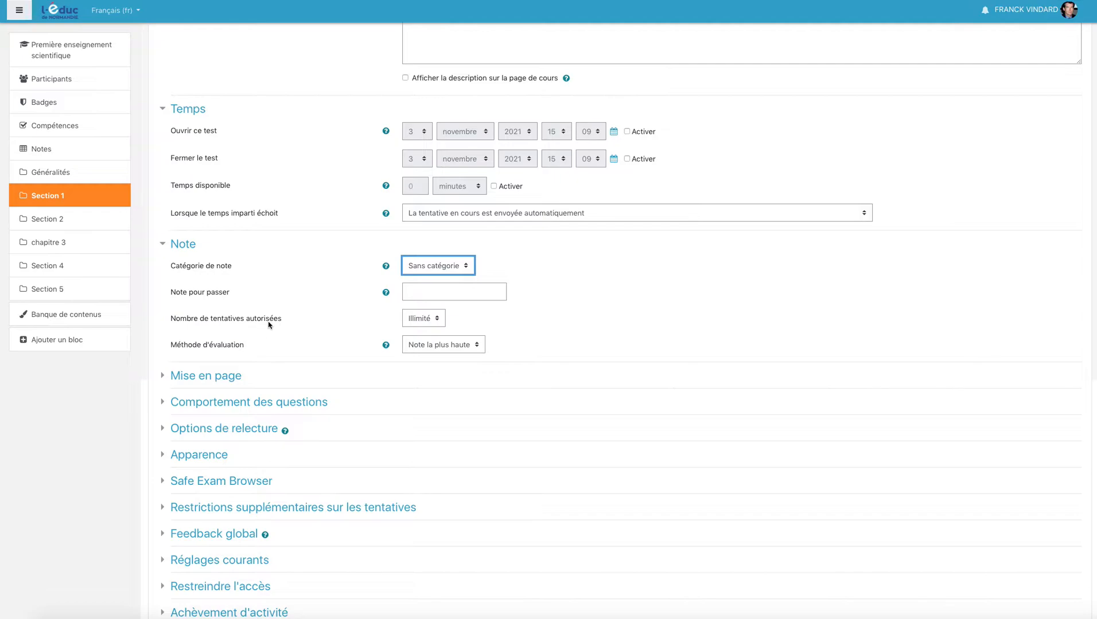
pyautogui.click(437, 320)
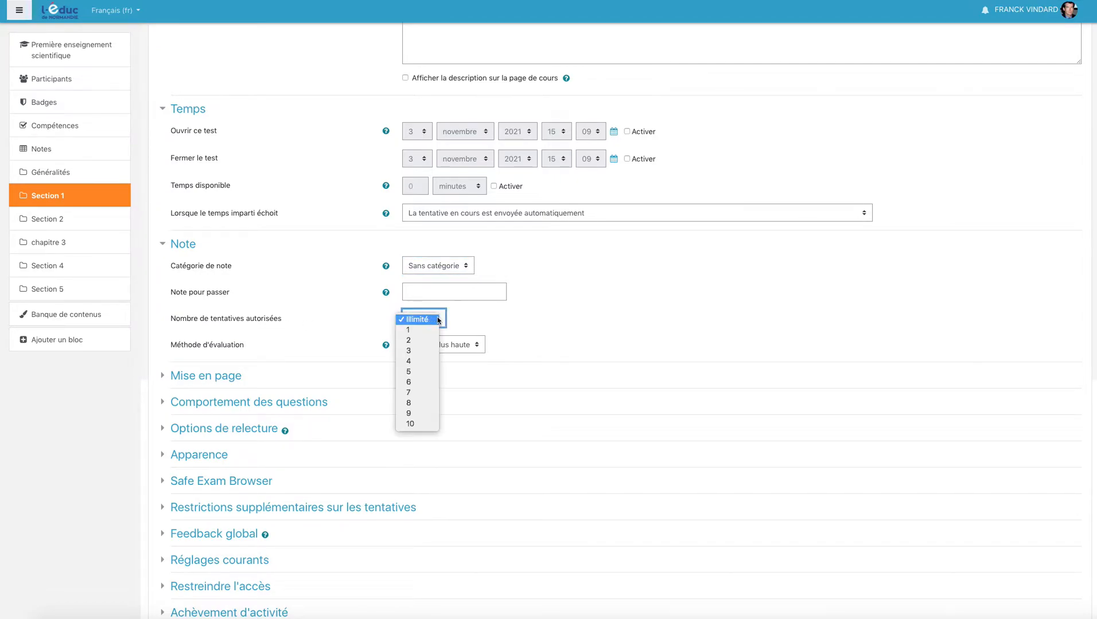
pyautogui.click(415, 341)
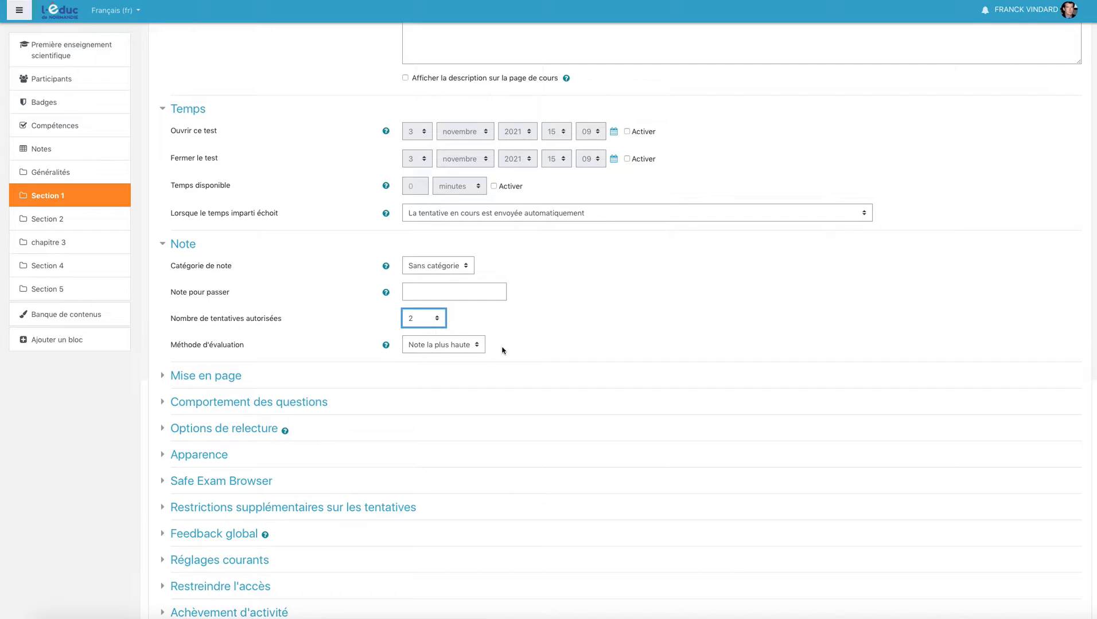
pyautogui.scroll(-1, 505, 350)
pyautogui.click(459, 303)
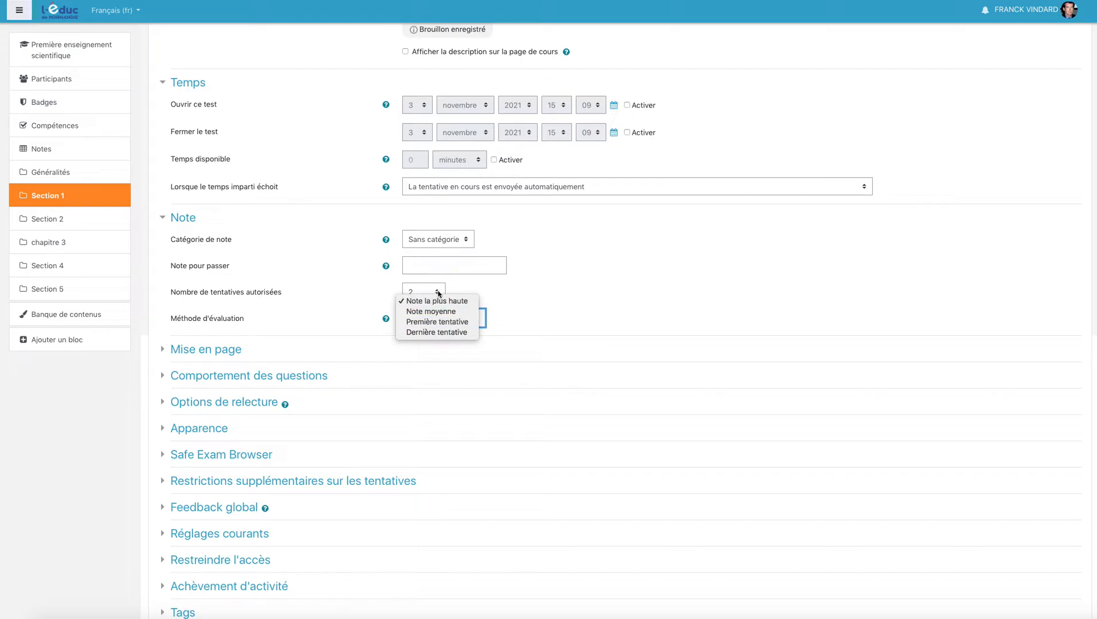
pyautogui.click(526, 320)
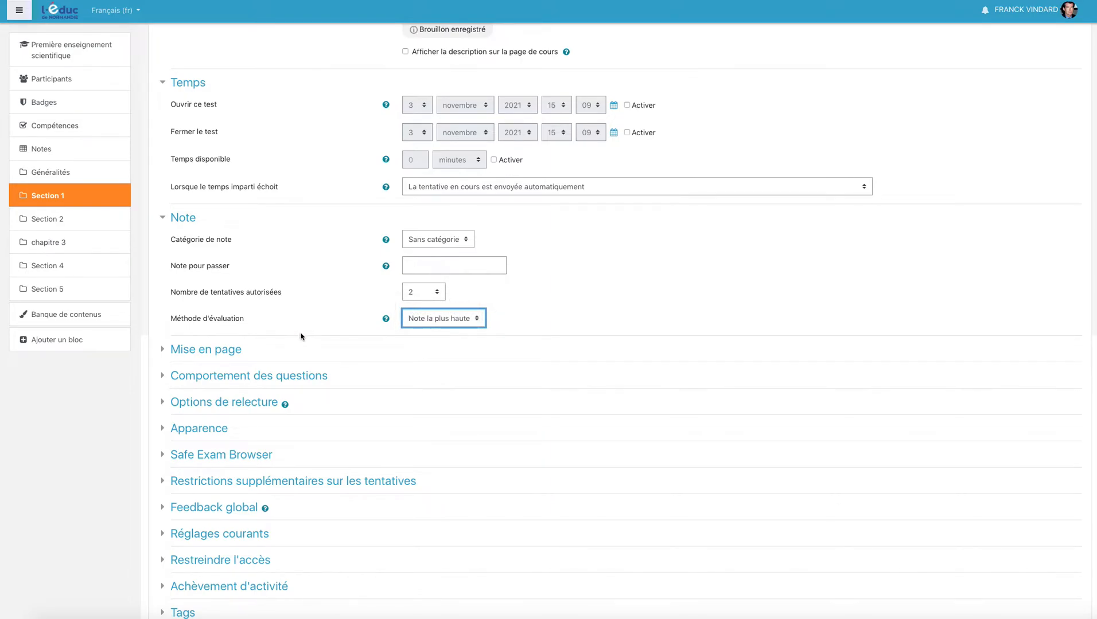
# - In the Mise en page settings, keep a new page for Chaque question
pyautogui.scroll(-1, 258, 321)
pyautogui.click(223, 308)
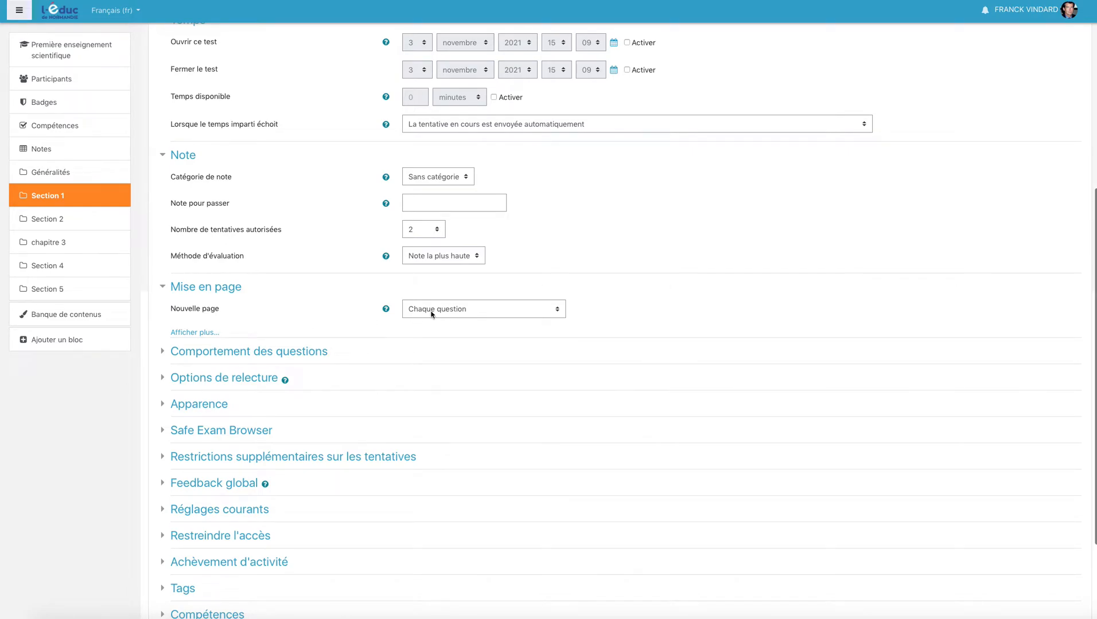
pyautogui.click(477, 312)
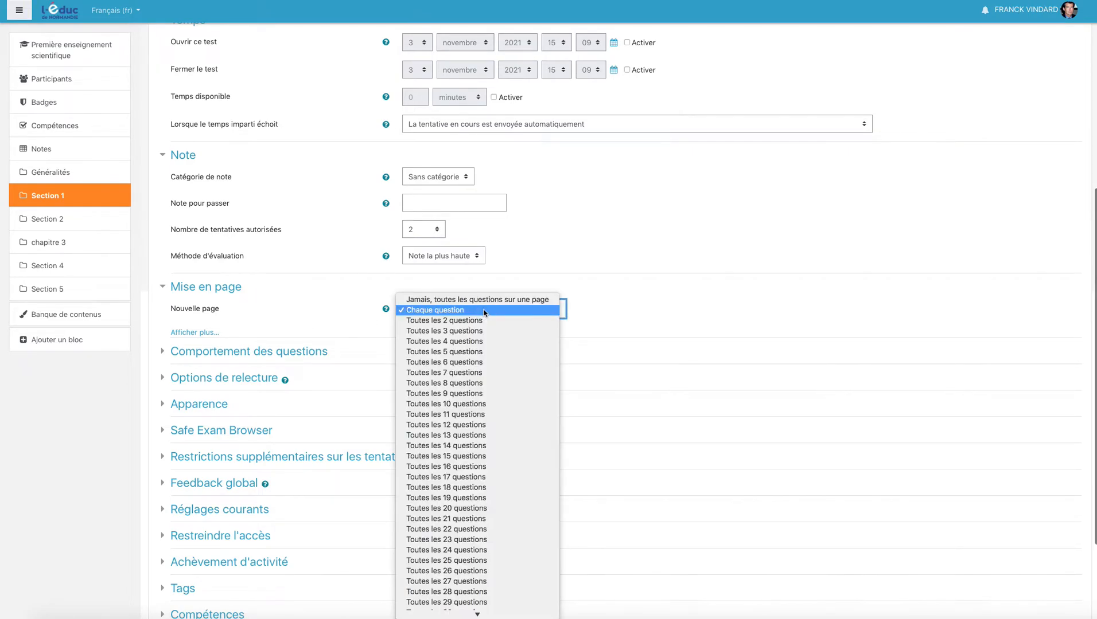
pyautogui.click(483, 312)
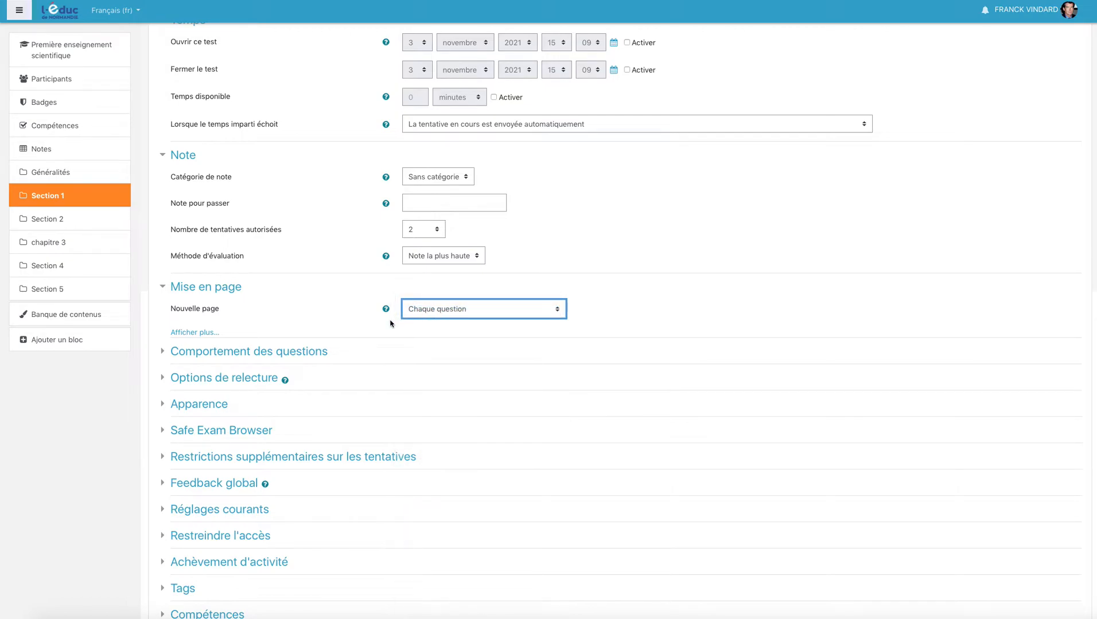
# - In the Comportement des questions settings, keep Feedback a posteriori as the question behaviour
pyautogui.click(293, 353)
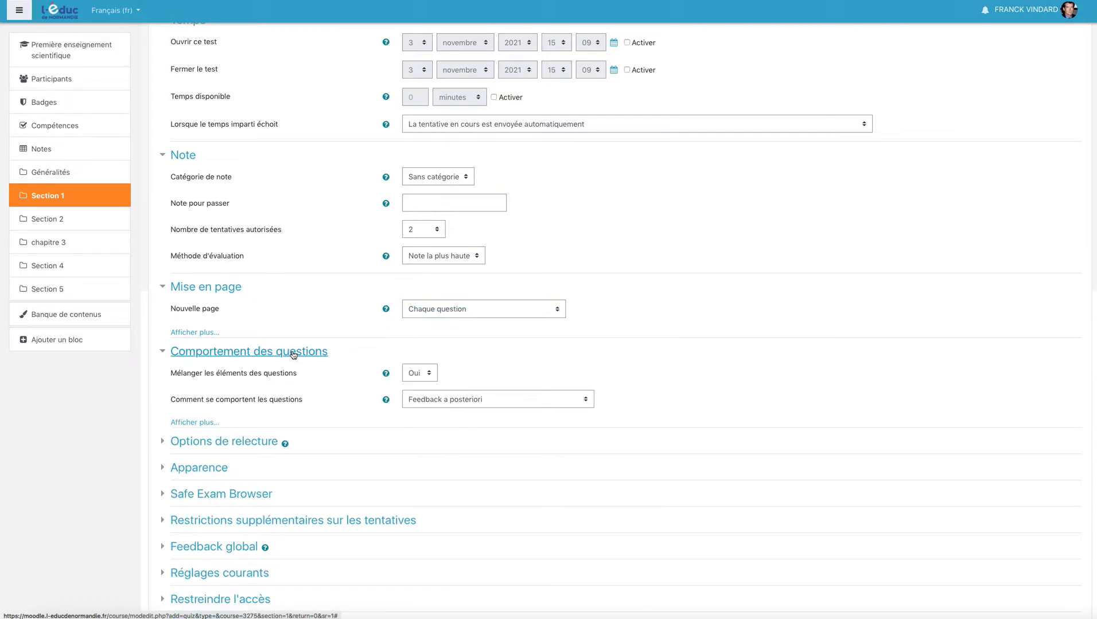
pyautogui.scroll(-2, 292, 353)
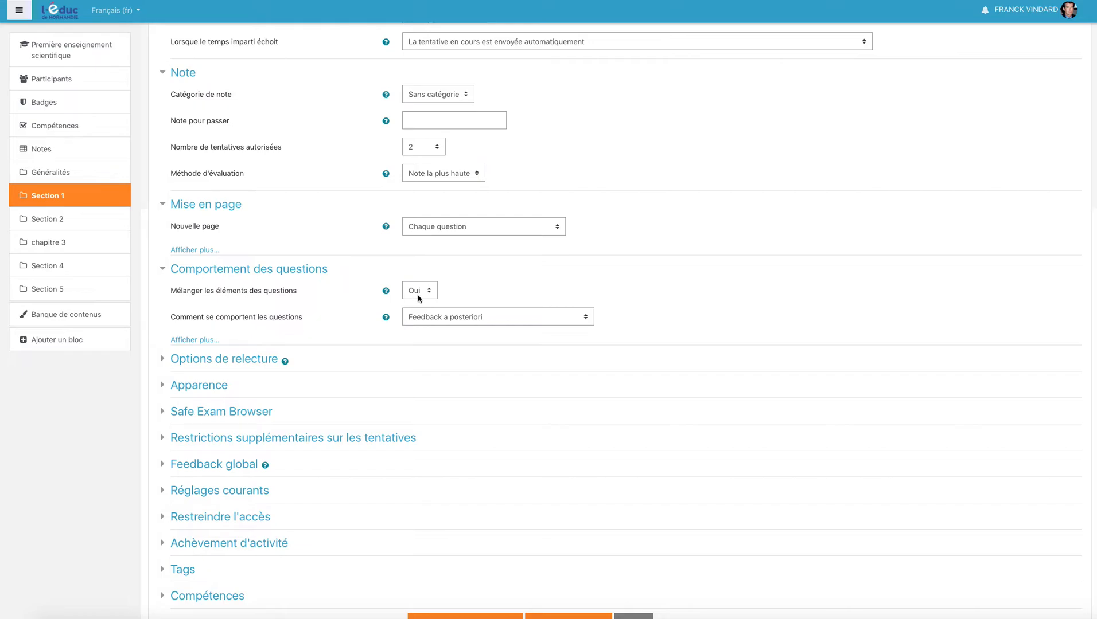
pyautogui.scroll(-1, 347, 321)
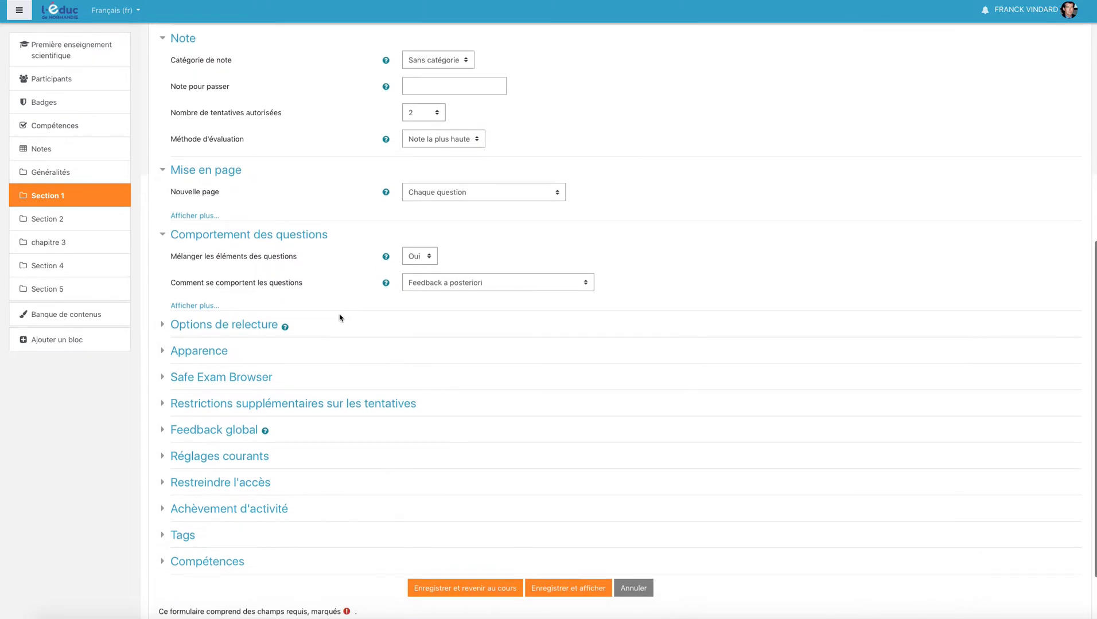
pyautogui.click(428, 284)
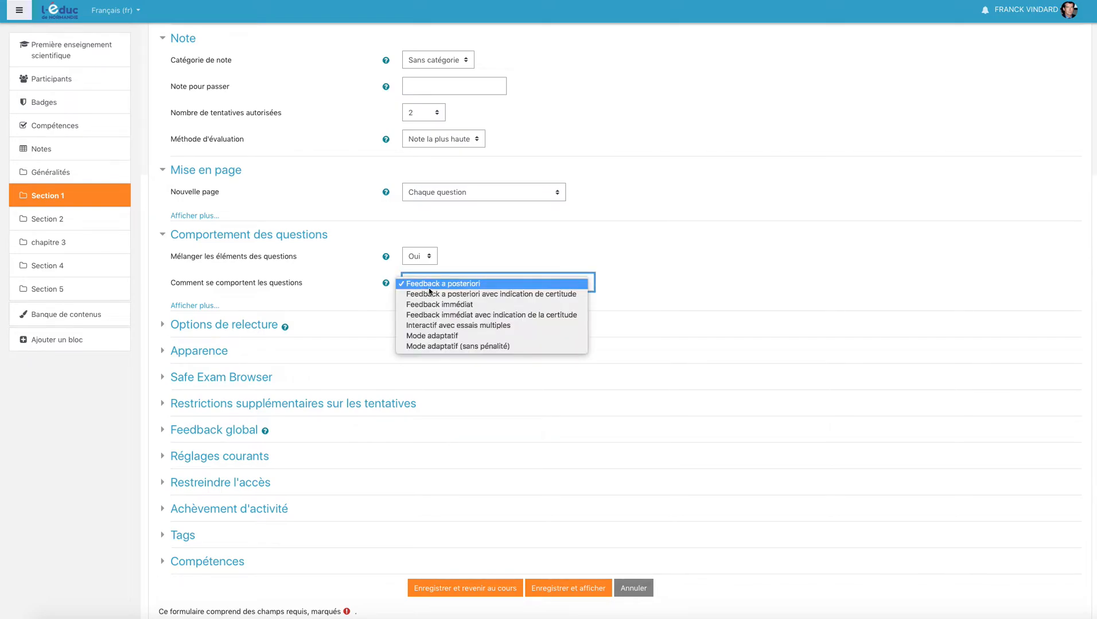
pyautogui.click(428, 288)
# - In the Options de relecture, disable Réponse juste for the period Immédiatement après la tentative
pyautogui.scroll(-1, 387, 301)
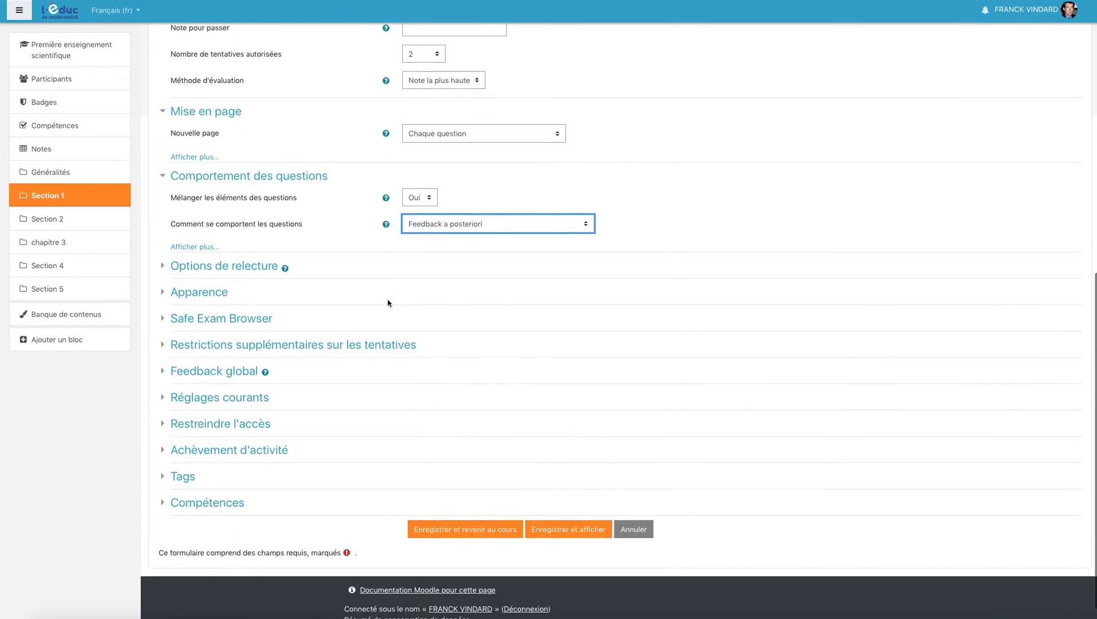
pyautogui.click(244, 267)
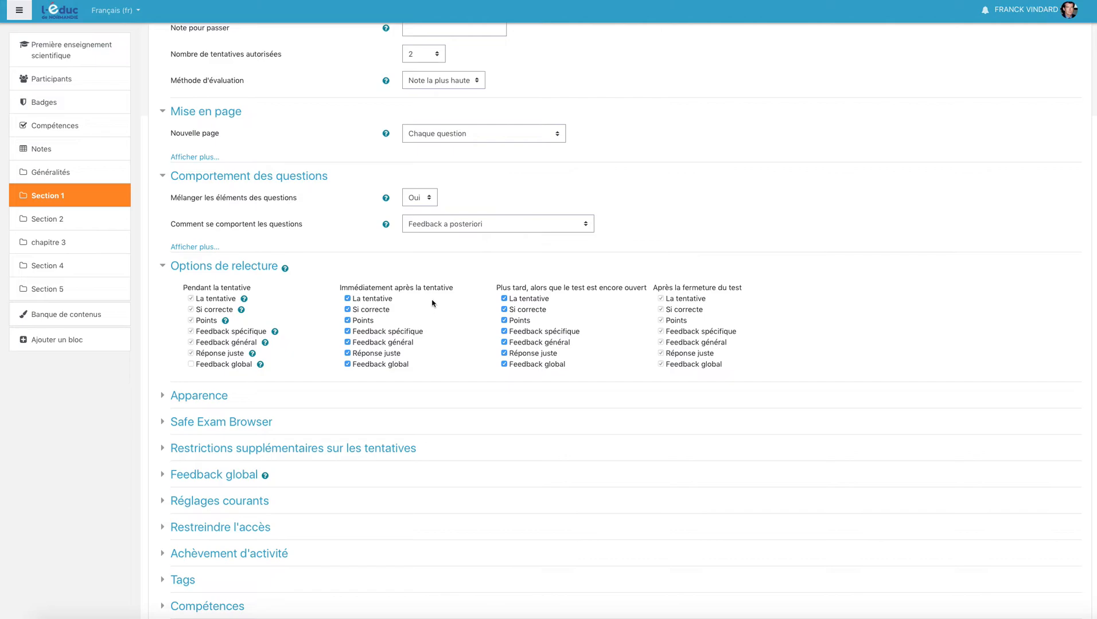
pyautogui.click(347, 354)
# - Examine the test's Apparence and Feedback global settings
pyautogui.scroll(-2, 290, 336)
pyautogui.click(221, 324)
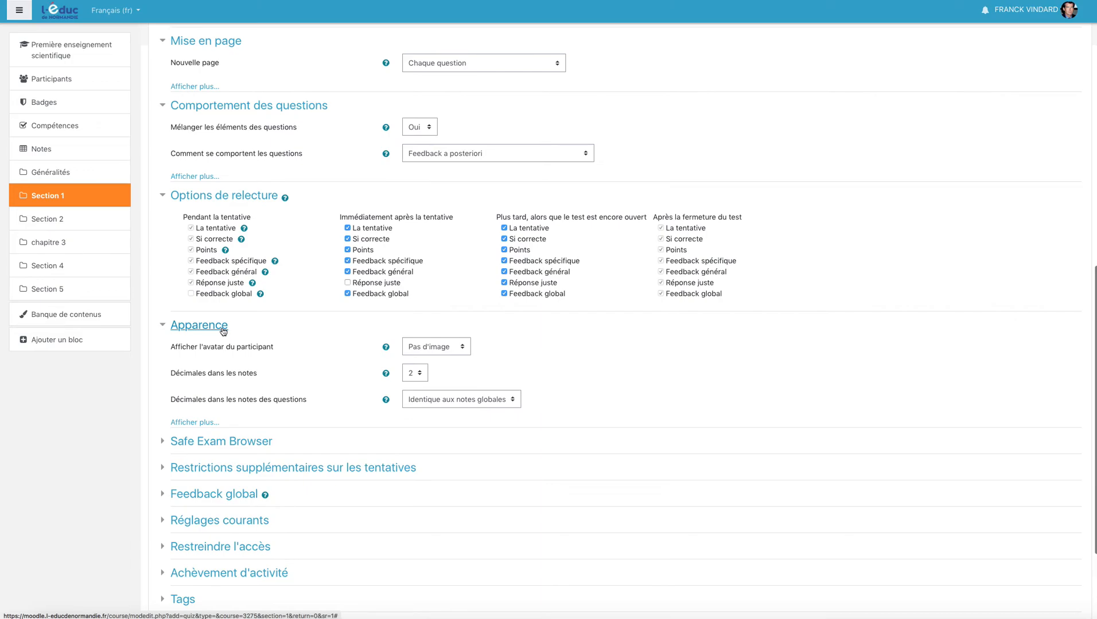
pyautogui.scroll(-2, 221, 328)
pyautogui.scroll(-1, 223, 331)
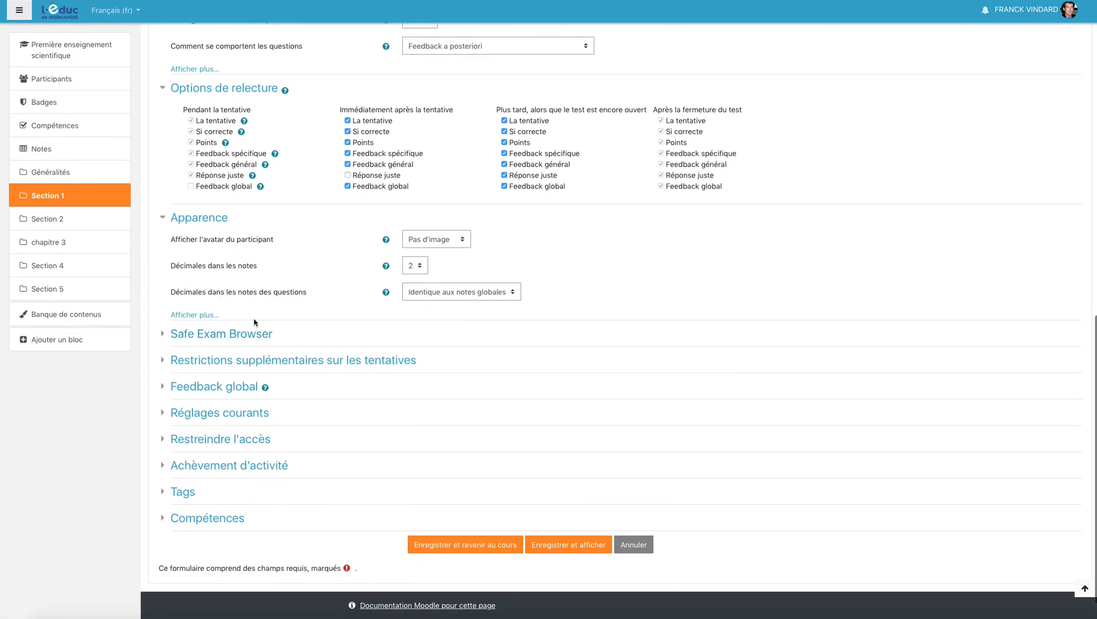
pyautogui.click(207, 392)
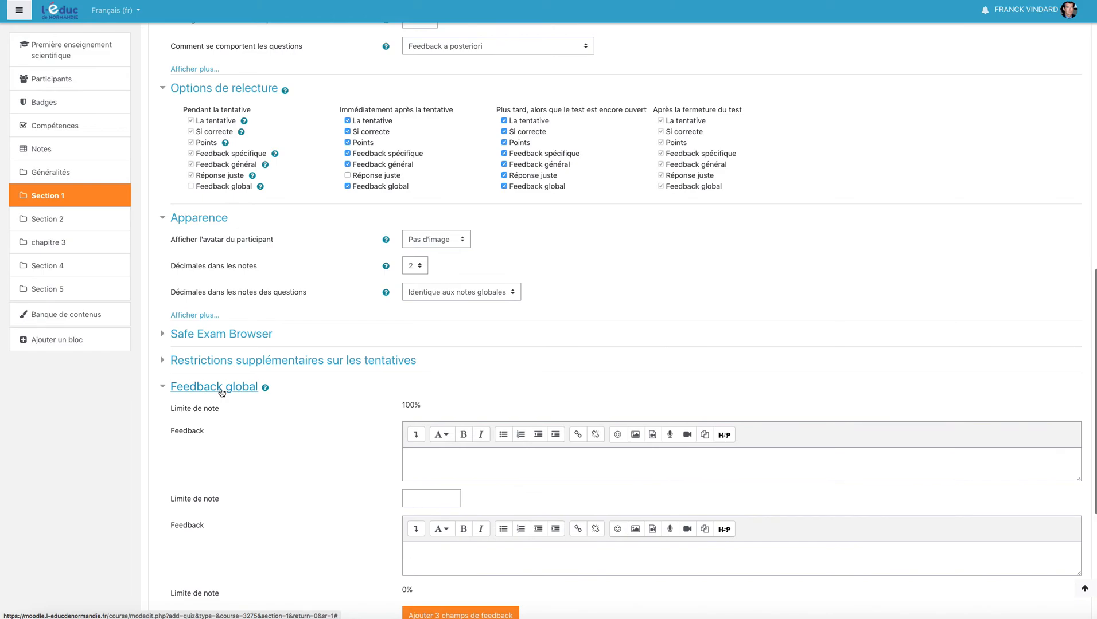
pyautogui.scroll(-2, 223, 393)
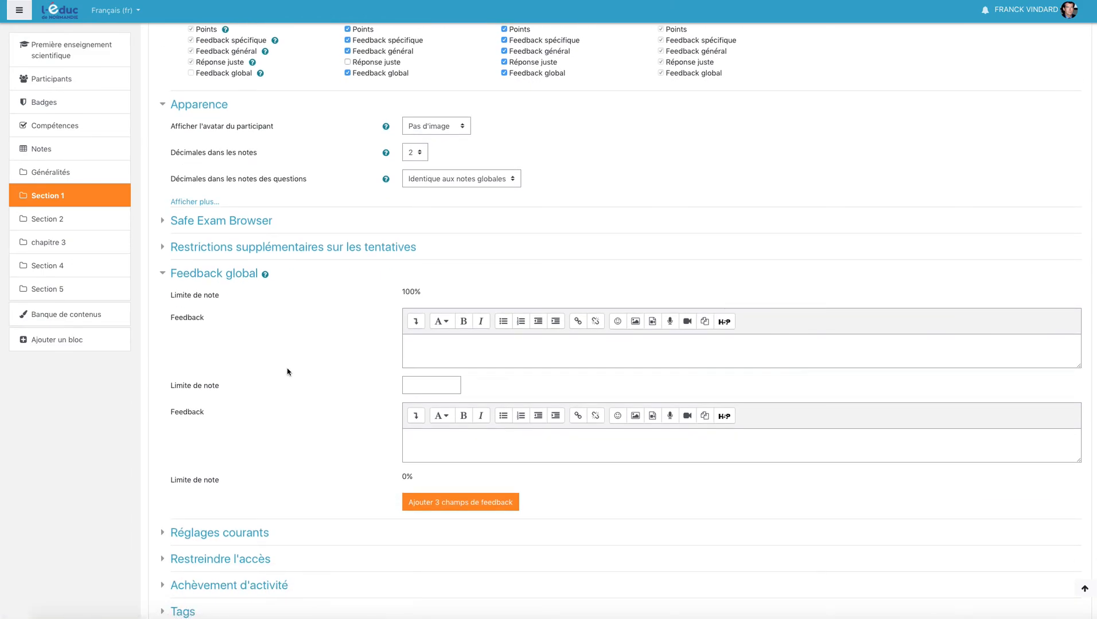
# - Examine the Restrictions supplémentaires sur les tentatives and Safe Exam Browser settings, and collapse both sections again
pyautogui.scroll(2, 290, 371)
pyautogui.scroll(1, 289, 369)
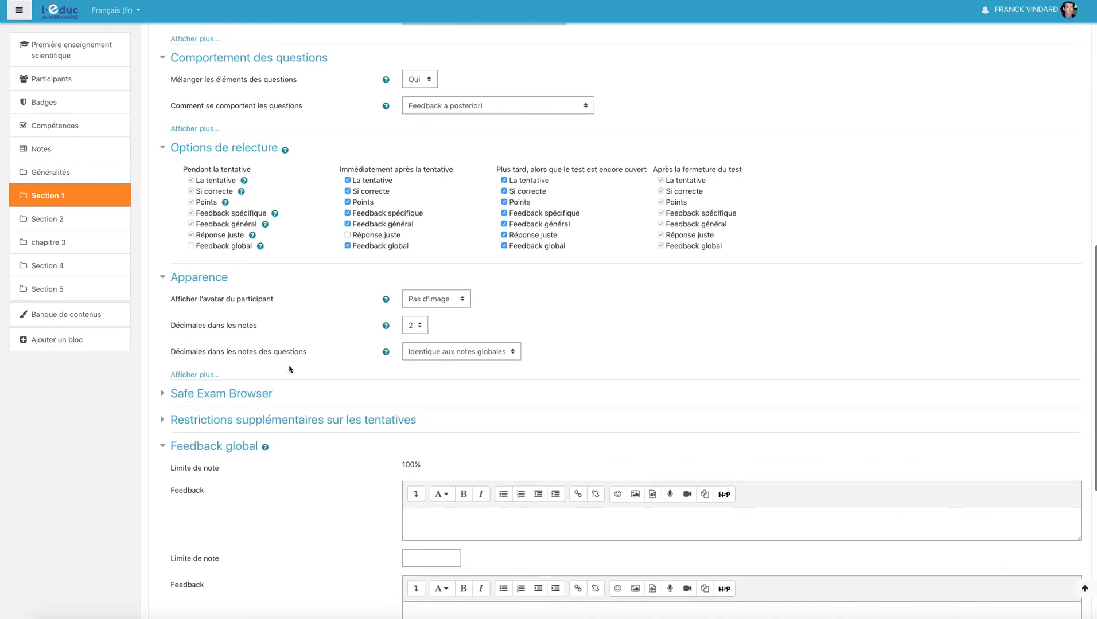
pyautogui.click(293, 425)
pyautogui.scroll(-1, 293, 428)
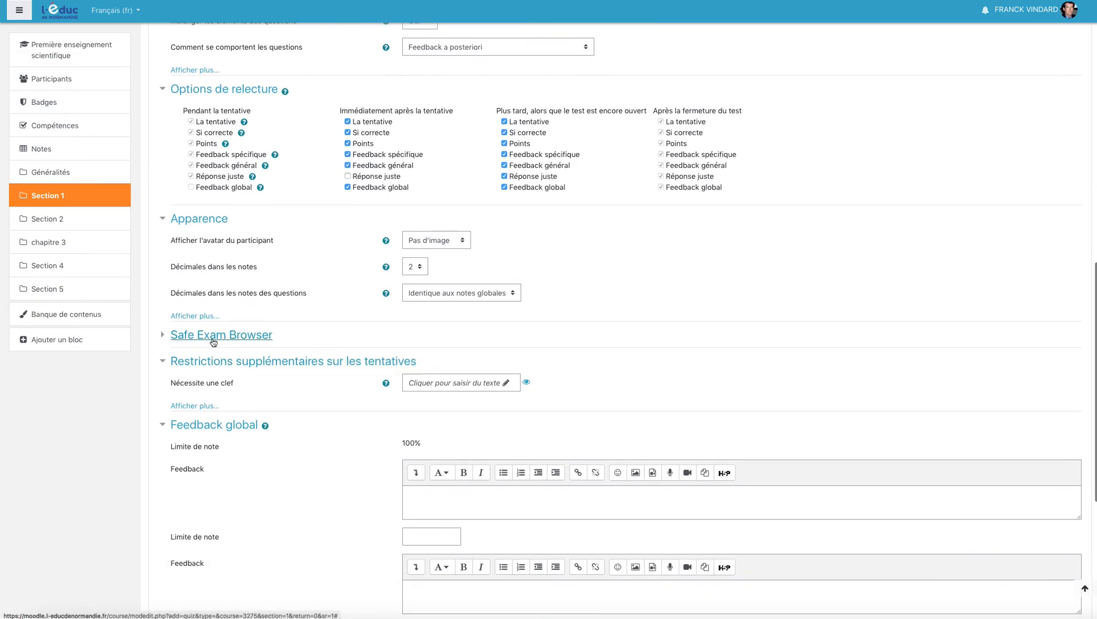
pyautogui.click(269, 338)
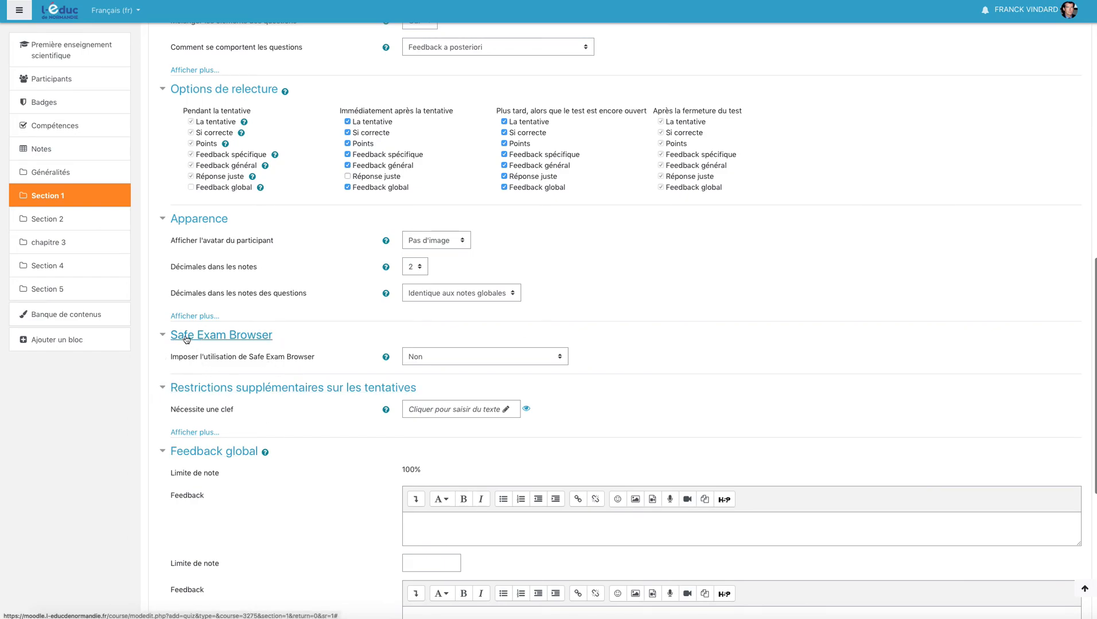
pyautogui.click(161, 336)
pyautogui.click(161, 361)
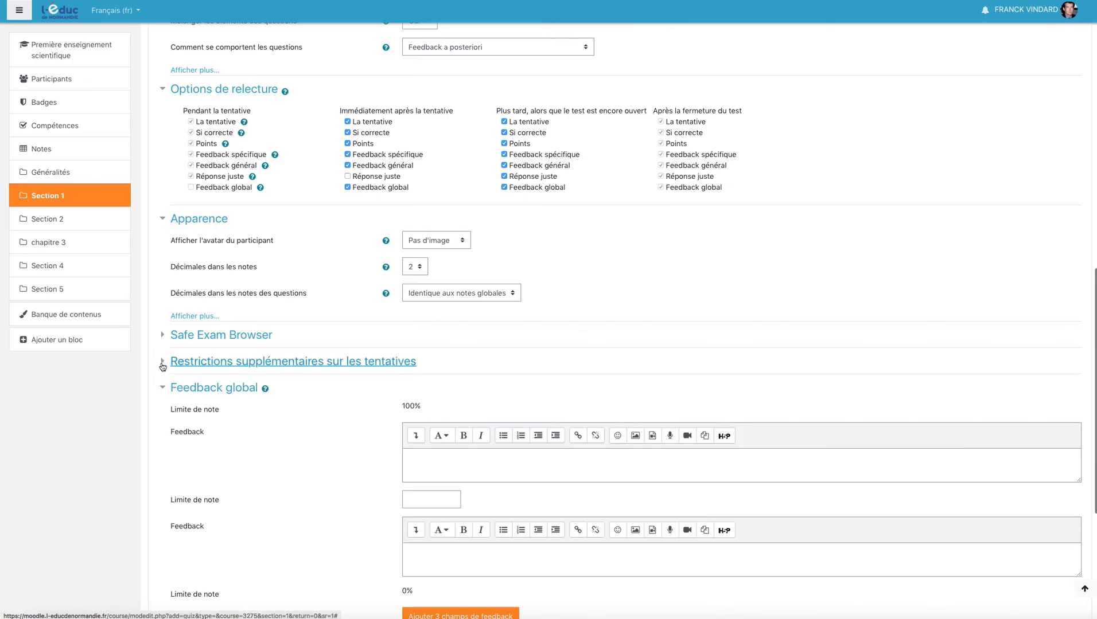
# - Save the new test and return to the course page
pyautogui.scroll(2, 362, 356)
pyautogui.scroll(10, 361, 357)
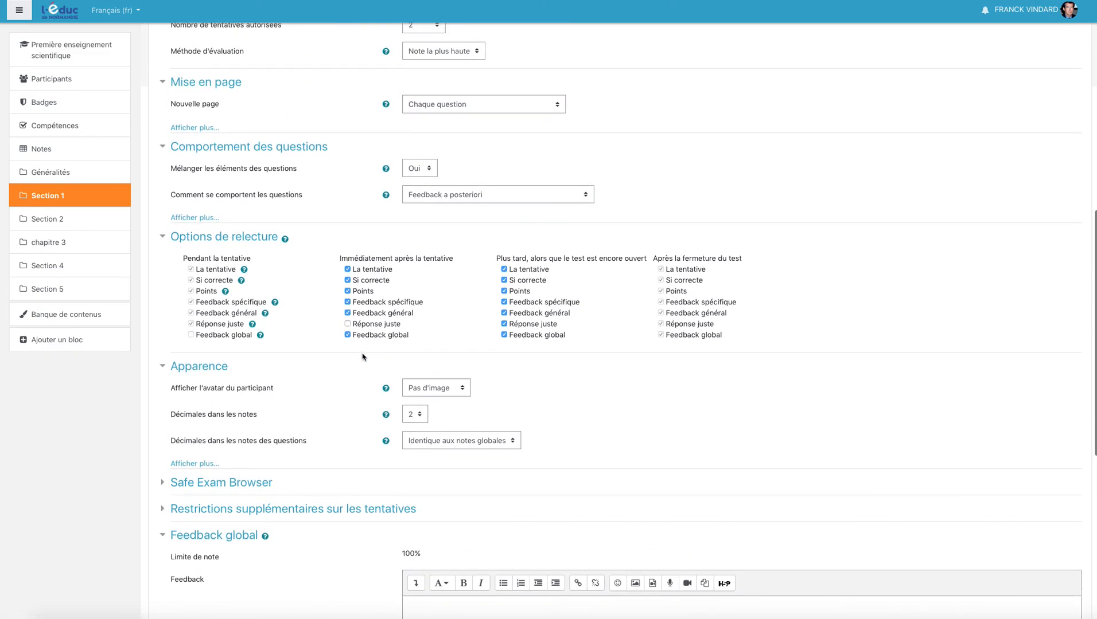
pyautogui.scroll(-20, 364, 356)
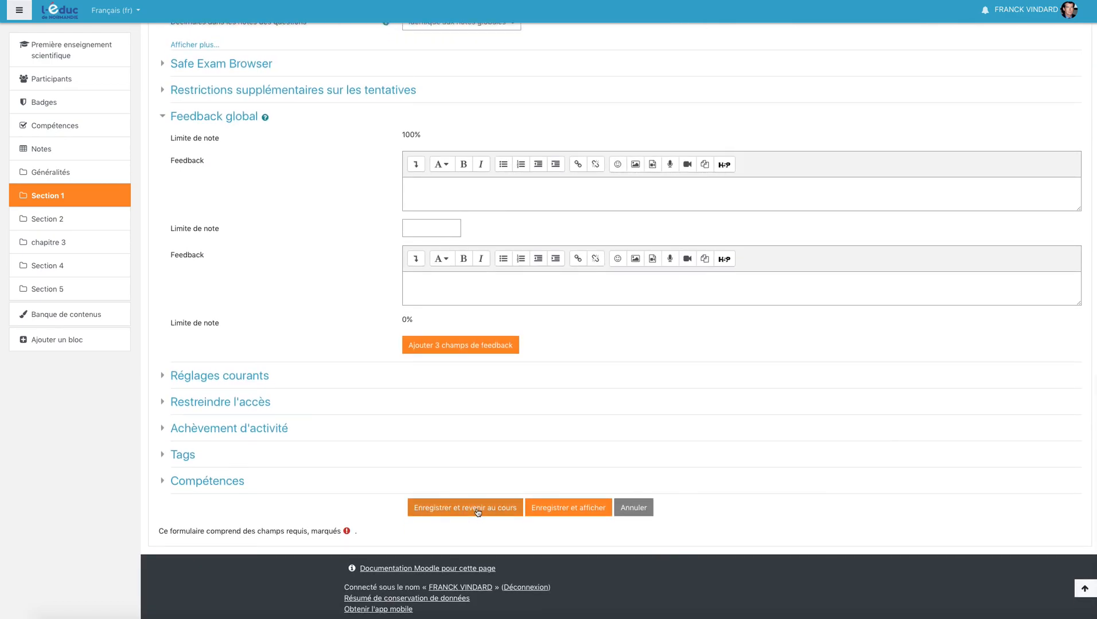
pyautogui.click(477, 508)
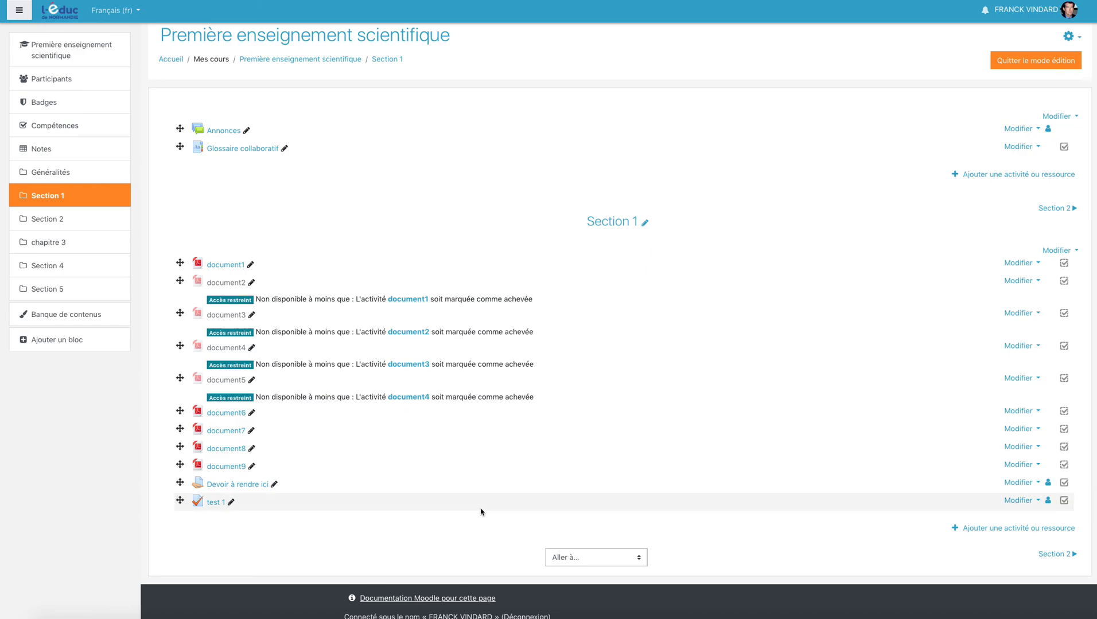